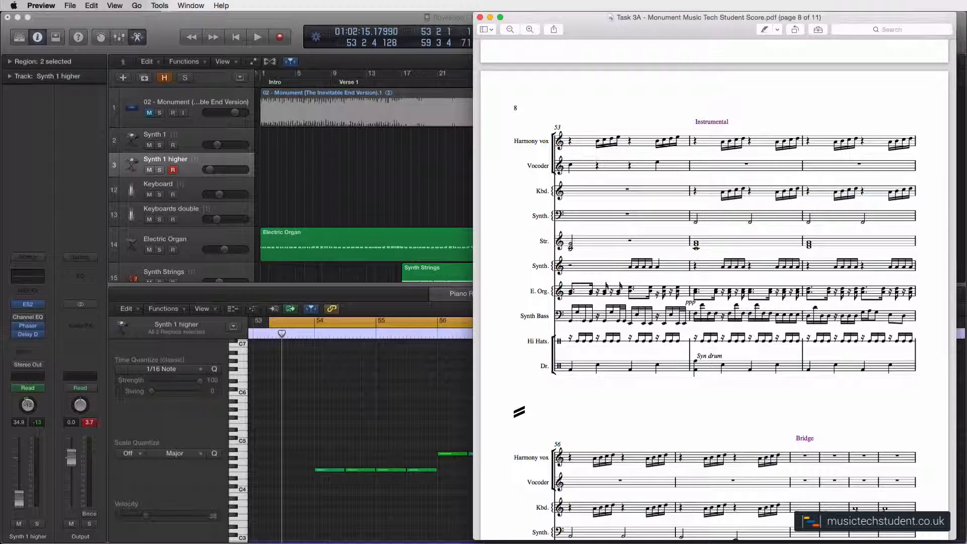
Switch from the PDF score to the Logic Pro X project and place the playhead at bar 50.
double_click(540, 215)
click(411, 19)
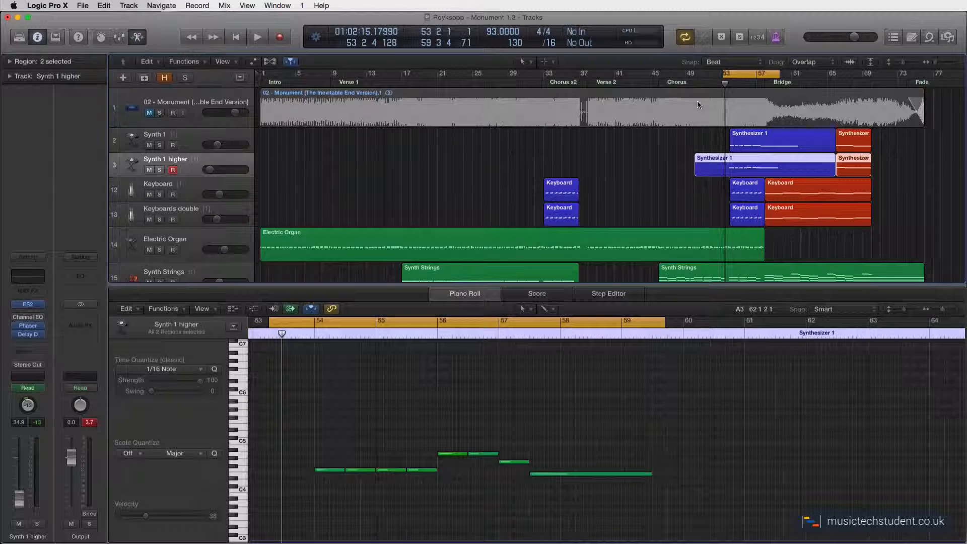
click(695, 84)
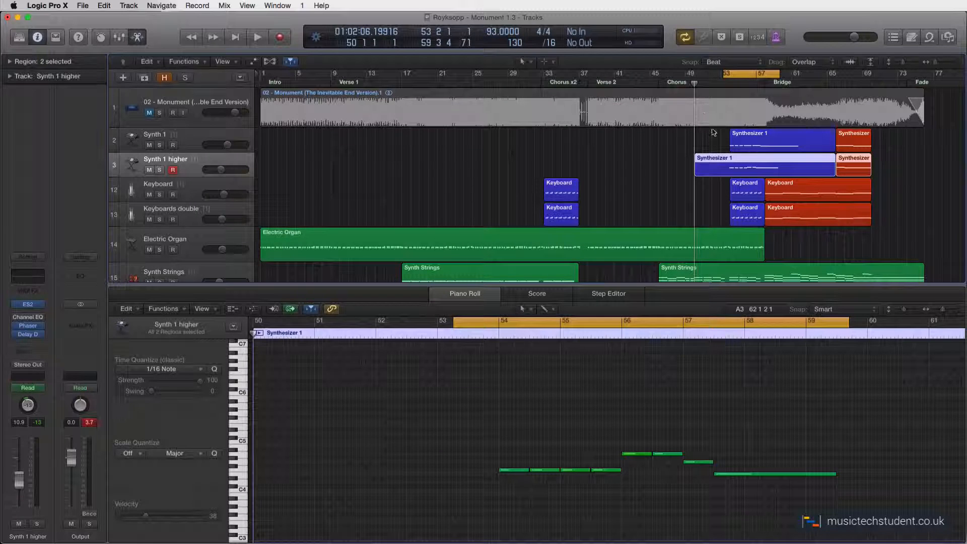
Solo Synth 1 higher and play it from about bar 53, adding Synth 1 to the solo during playback.
click(160, 170)
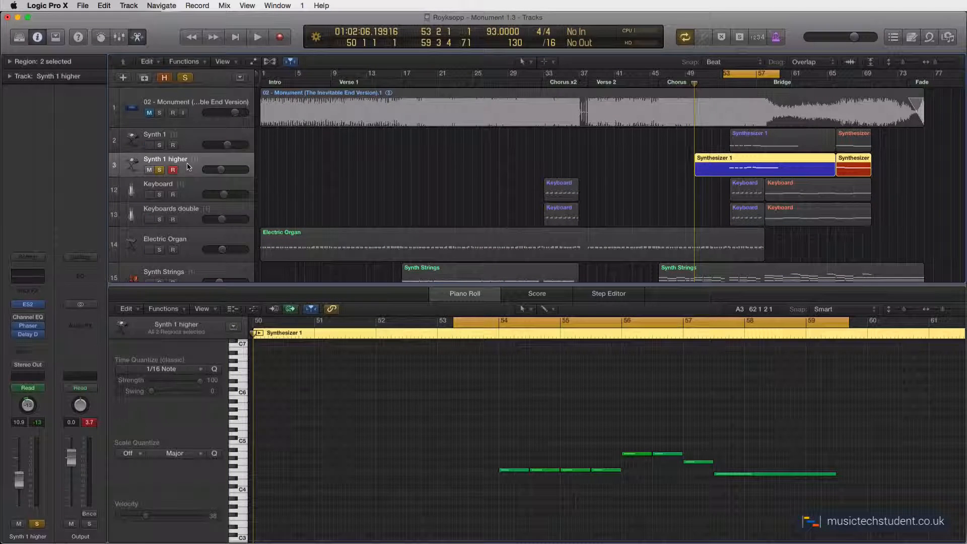
click(726, 83)
key(space)
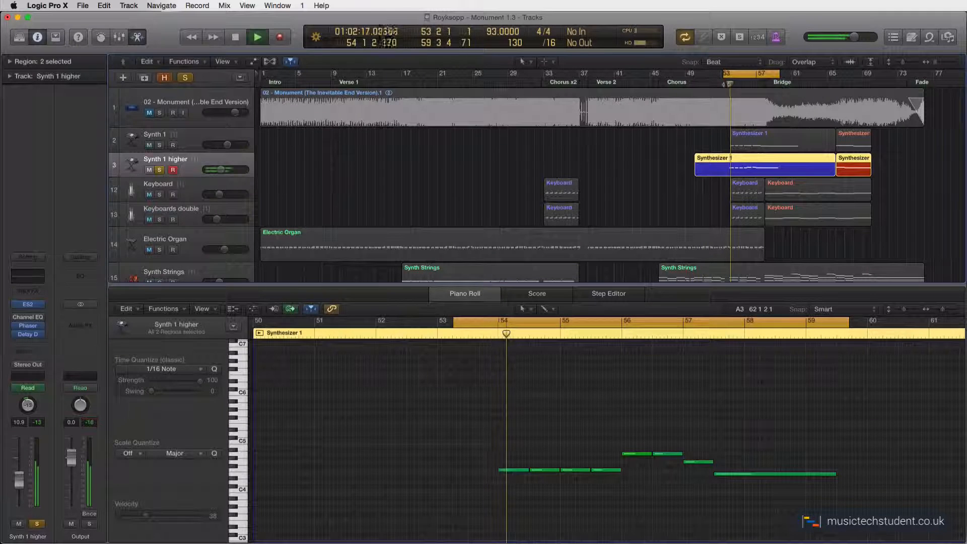
click(159, 146)
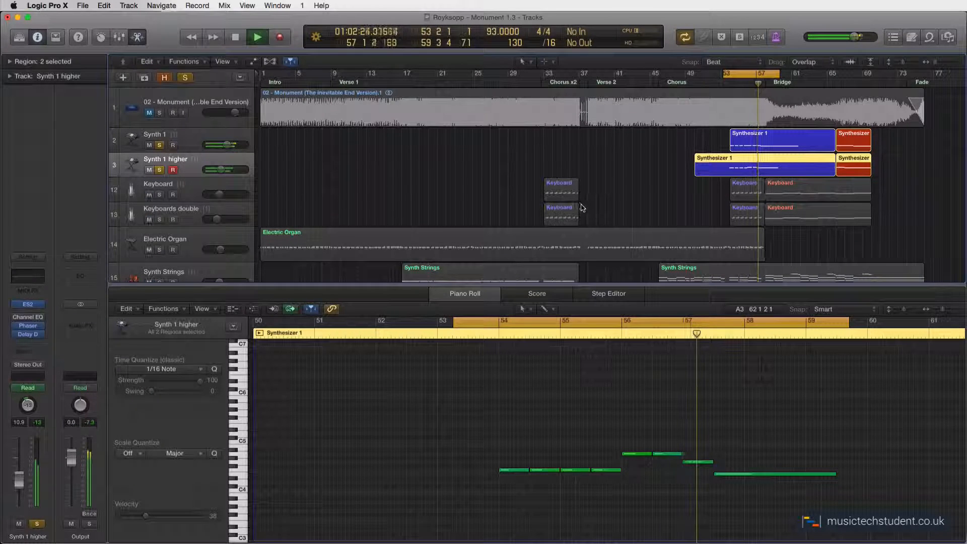
key(space)
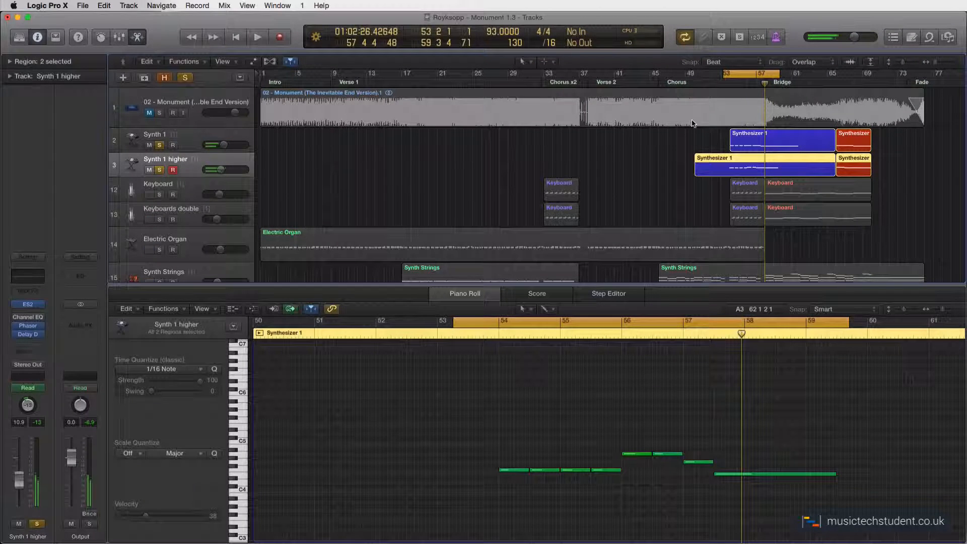
Unsolo both synth tracks, solo the 02 - Monument audio track and listen to it from around bar 49.
click(688, 81)
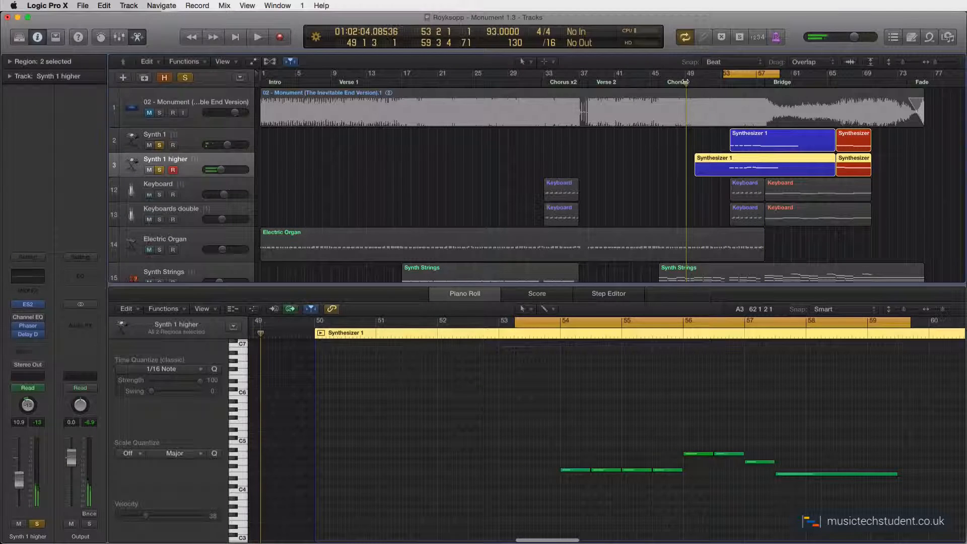
click(159, 145)
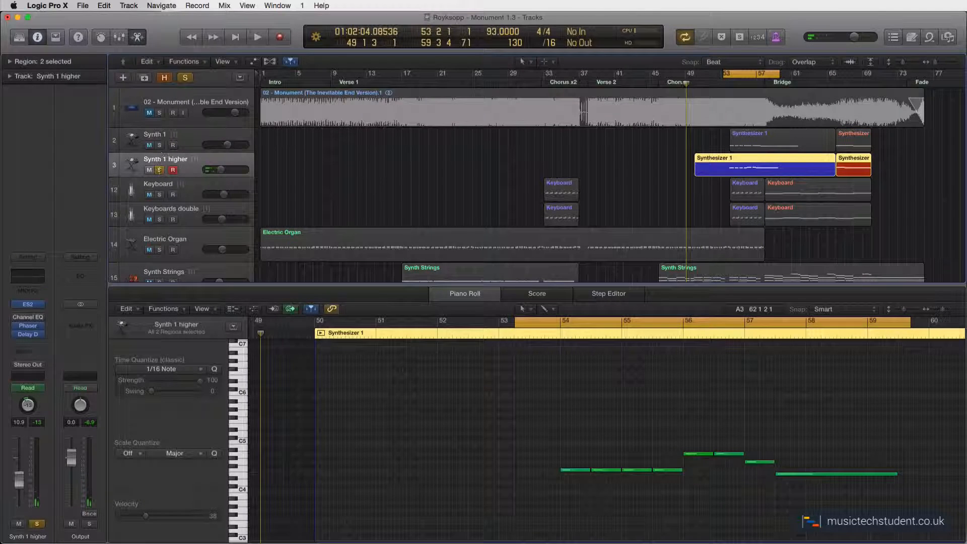
click(159, 170)
click(159, 113)
key(space)
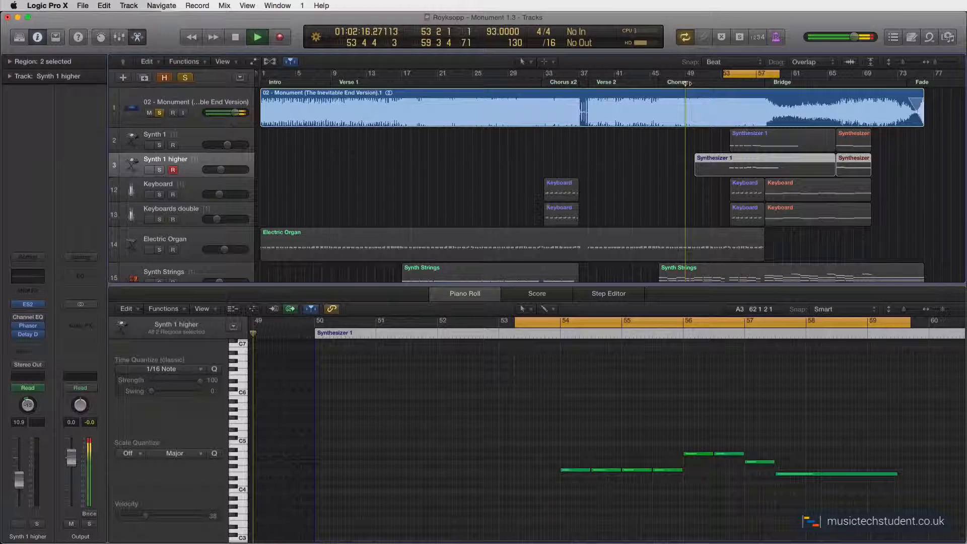
click(689, 81)
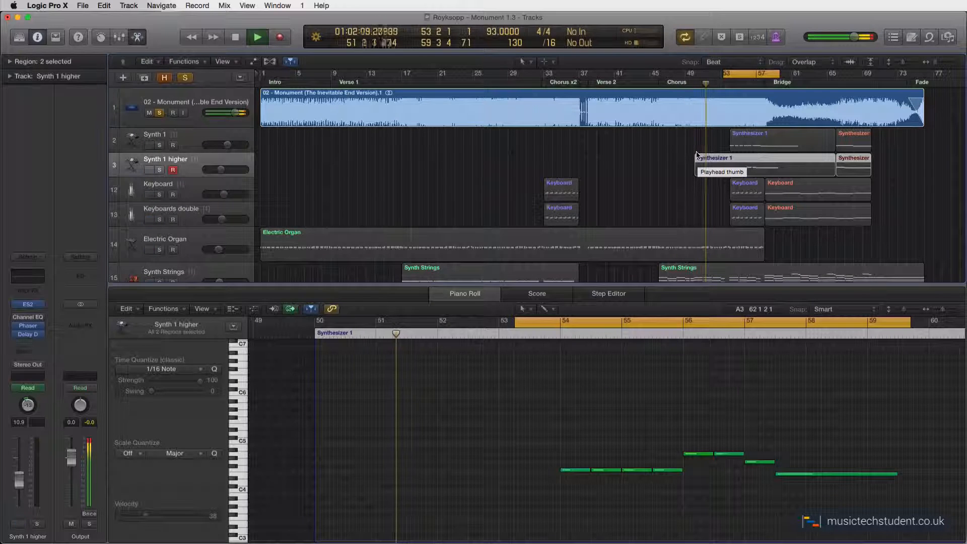
key(space)
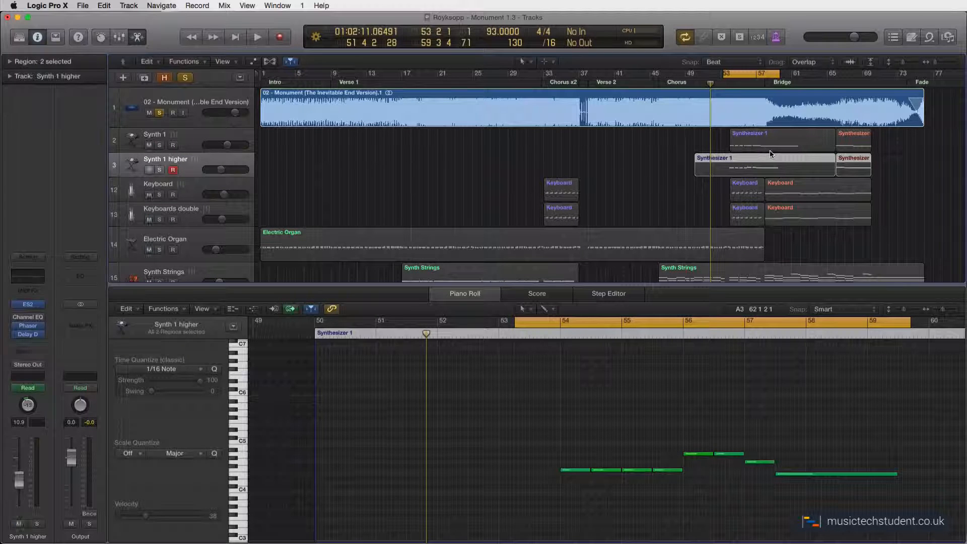
Show both Synth 1 regions together in the Piano Roll to view all of their notes.
click(165, 141)
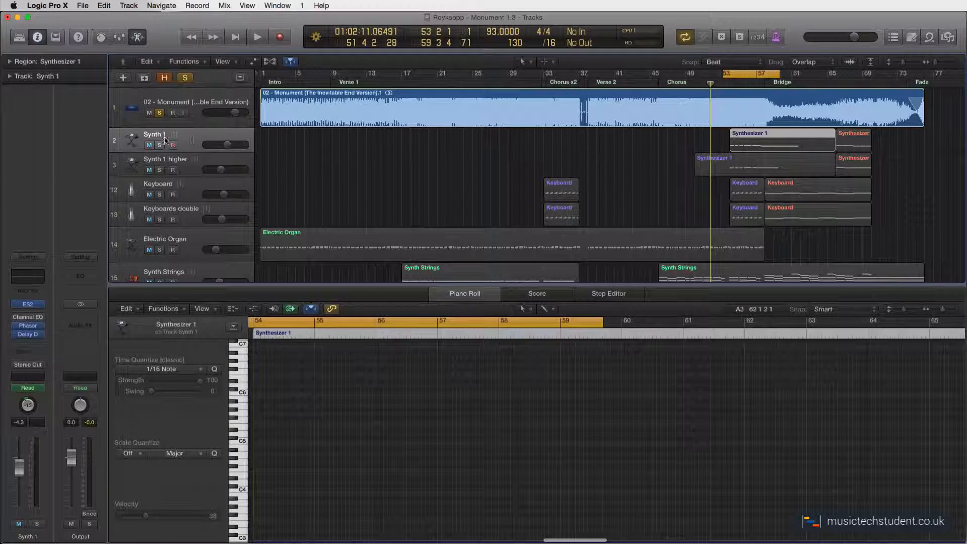
click(790, 140)
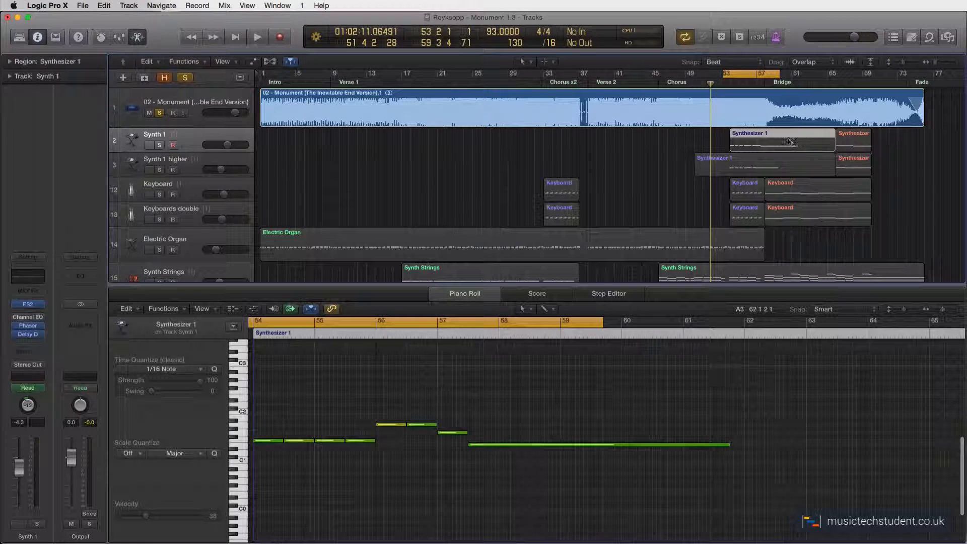
drag(895, 142, 811, 144)
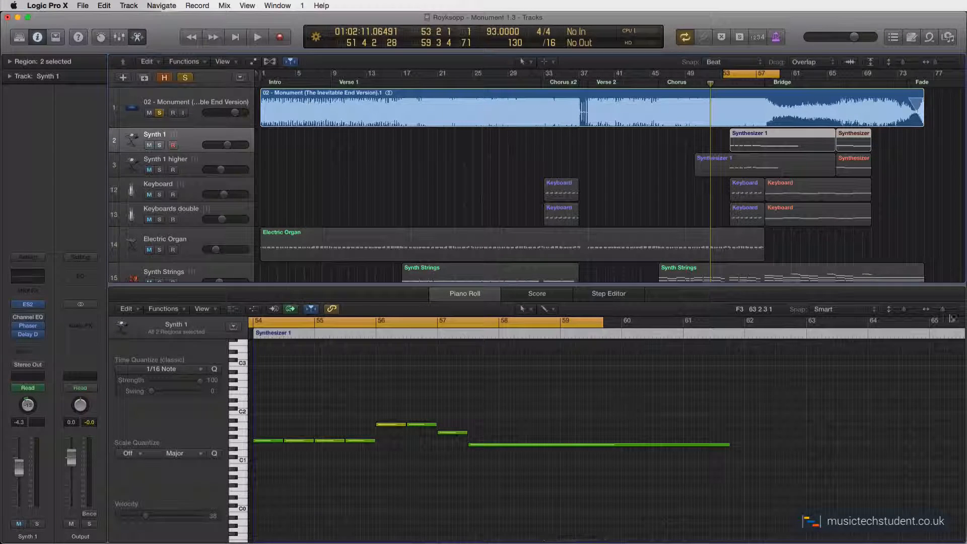
drag(944, 312, 941, 311)
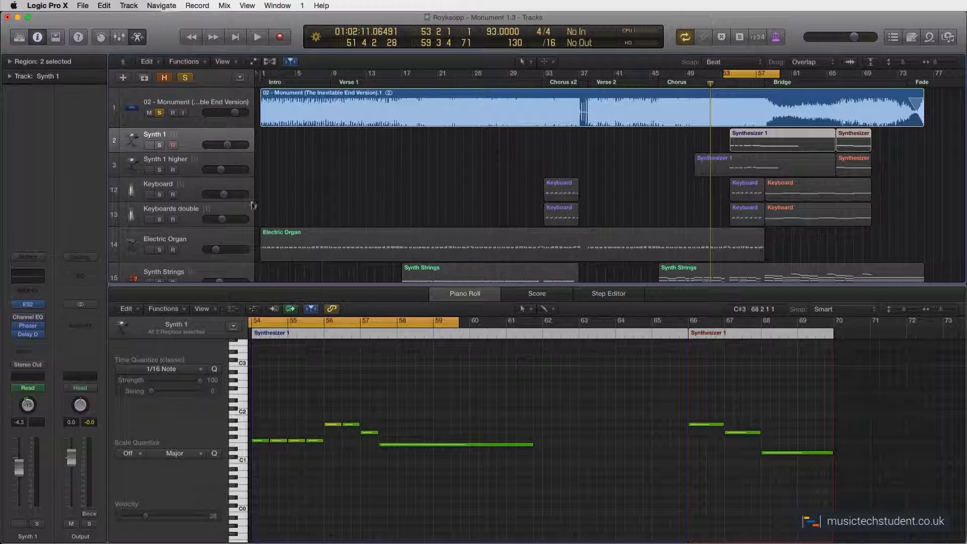
Inspect the ES2 settings on the Synth 1 track, then close the plug-in.
click(38, 305)
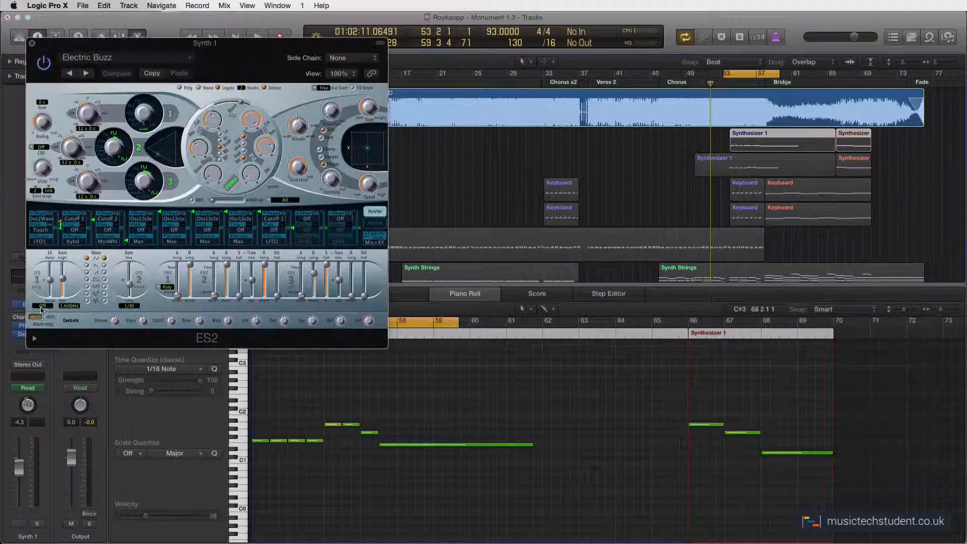
drag(207, 47, 465, 106)
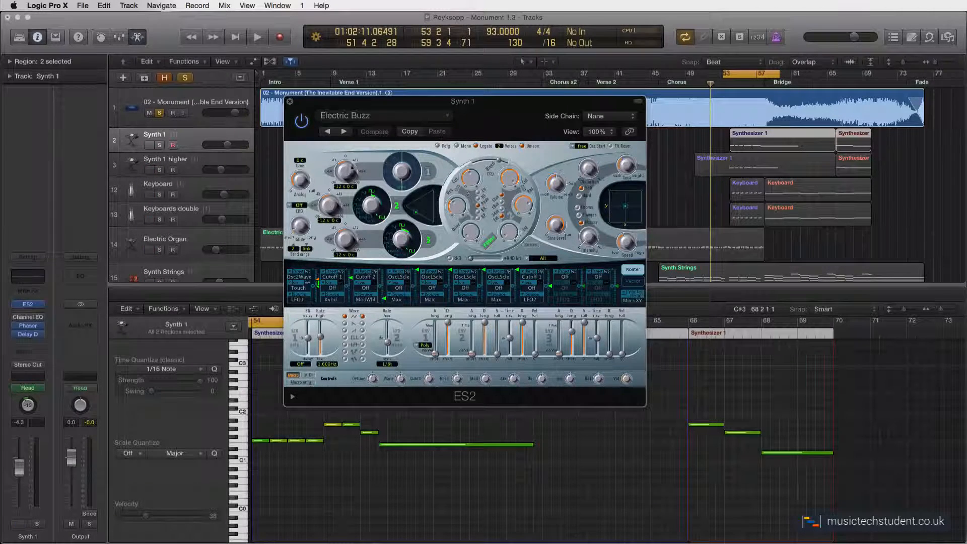
click(291, 103)
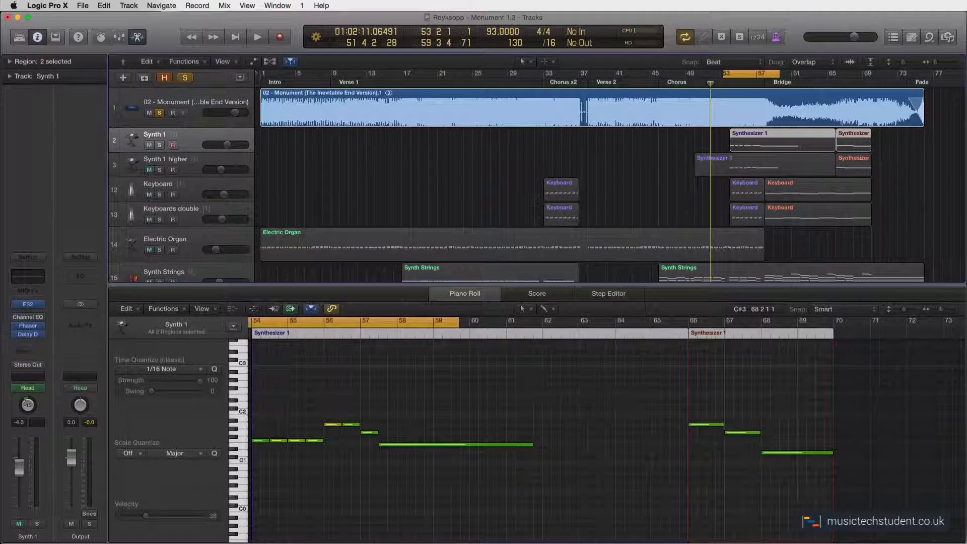
Inspect the ES2 settings on the Synth 1 higher track, then close the plug-in.
click(220, 160)
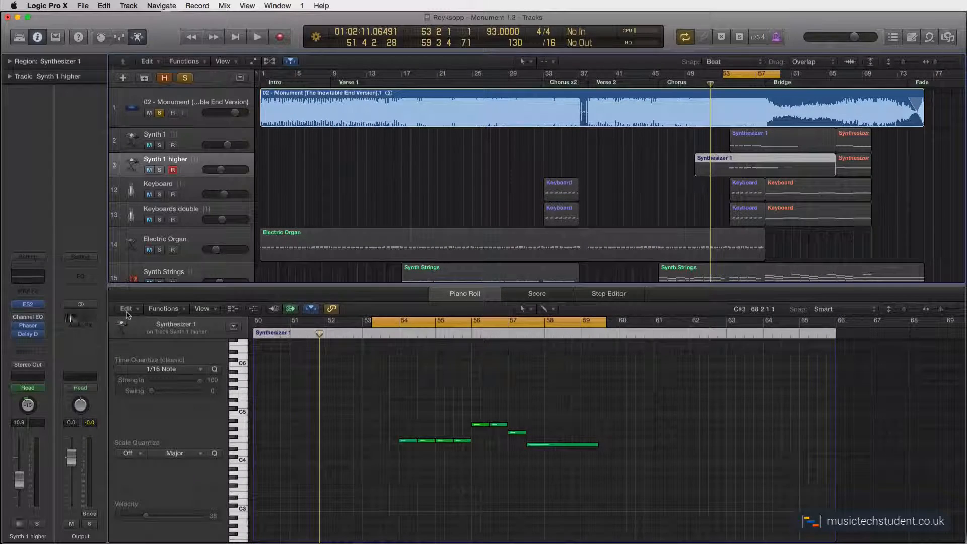
click(28, 305)
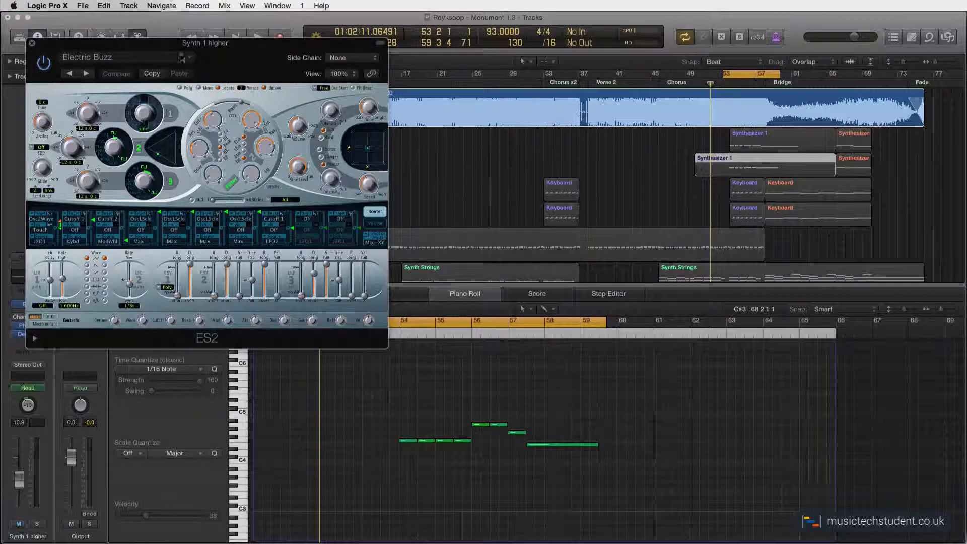
drag(171, 44, 406, 138)
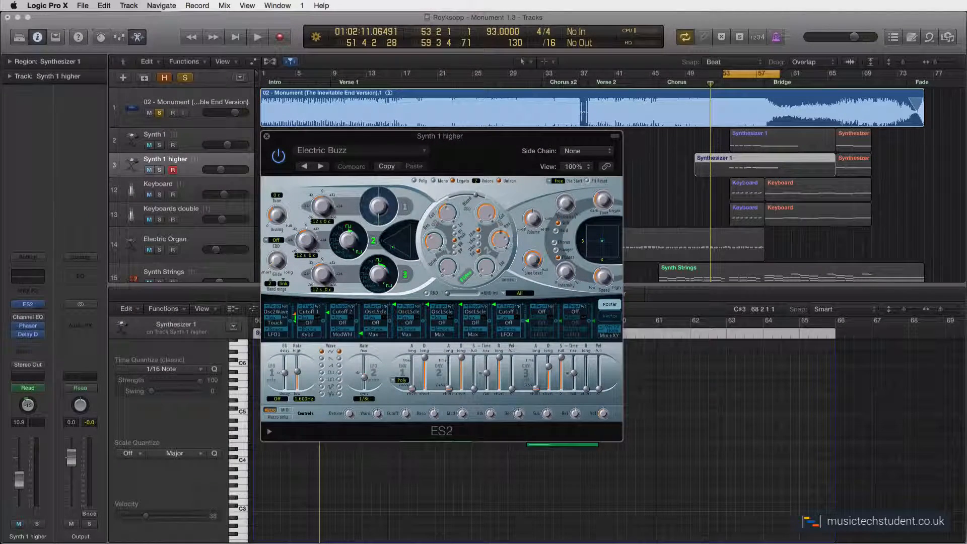
click(267, 136)
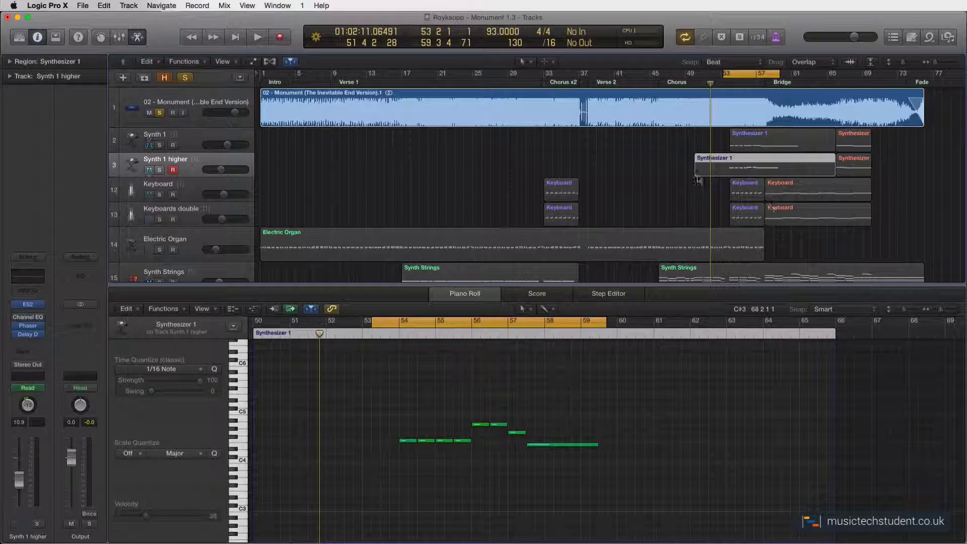
Compare the pitches of the Synth 1 higher regions with the Synth 1 region in the Piano Roll.
click(651, 177)
drag(670, 168, 856, 168)
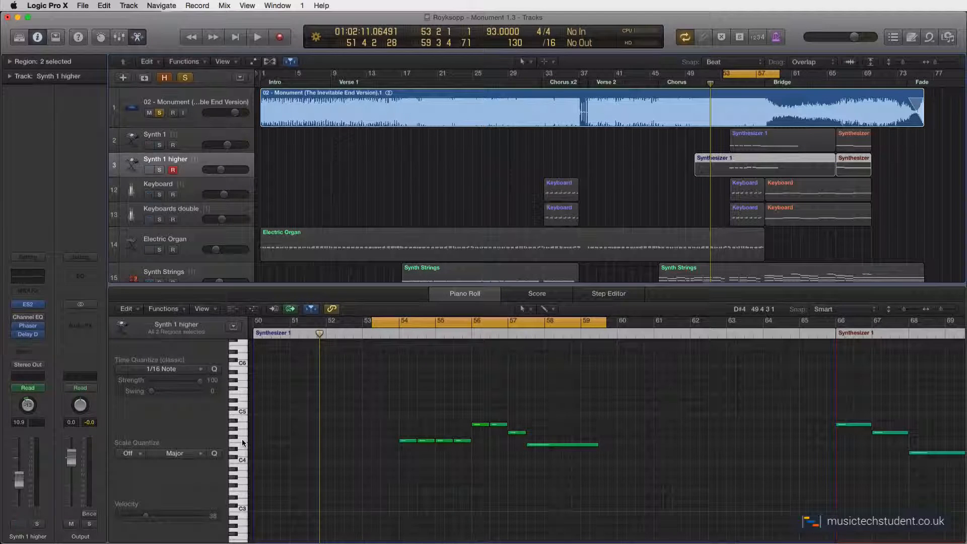
click(783, 137)
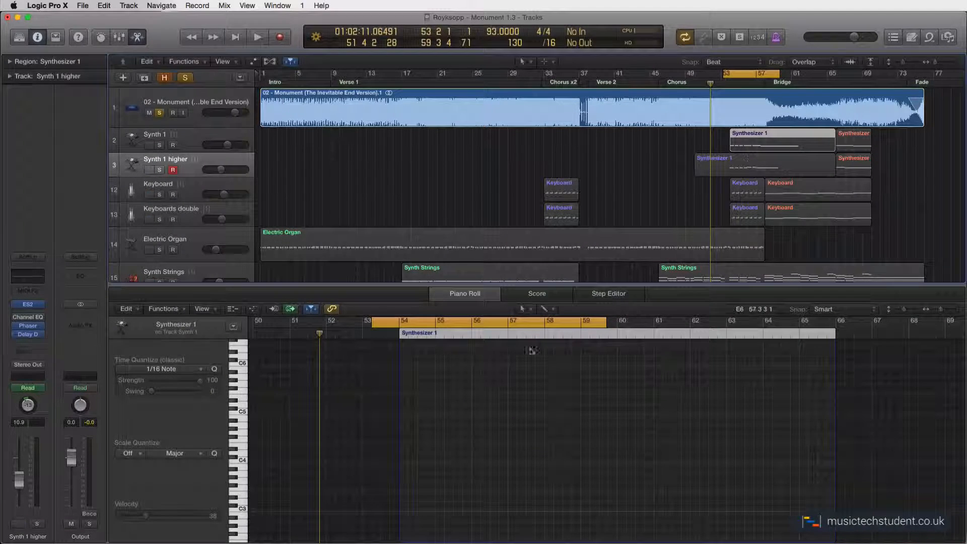
scroll(523, 361, down, 8)
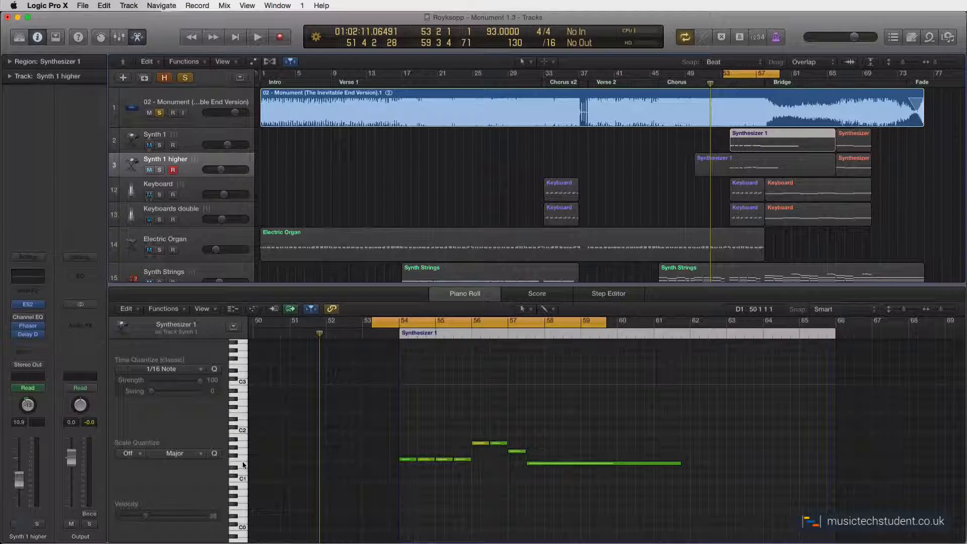
click(701, 165)
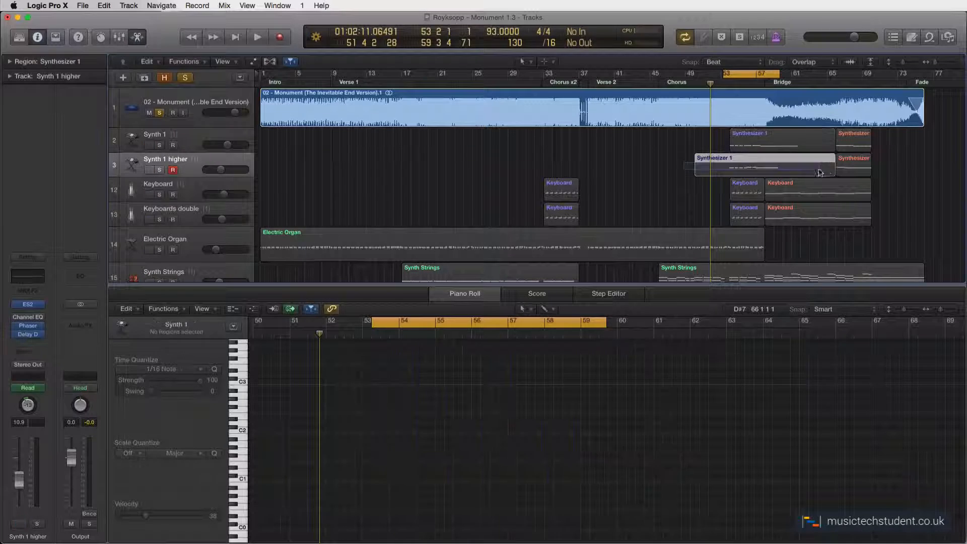
shift+click(856, 167)
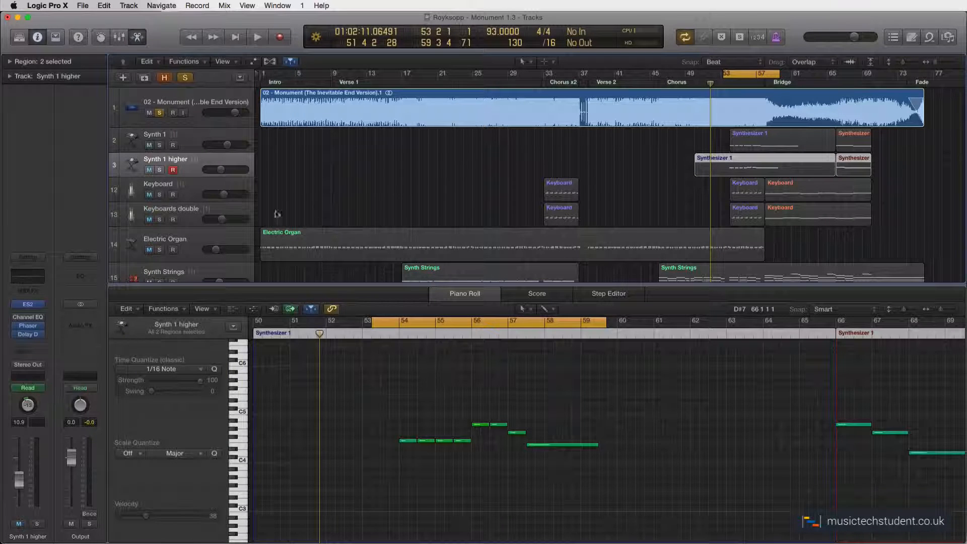
Inspect the Microphaser settings on the Synth 1 higher track, then close the plug-in.
click(199, 170)
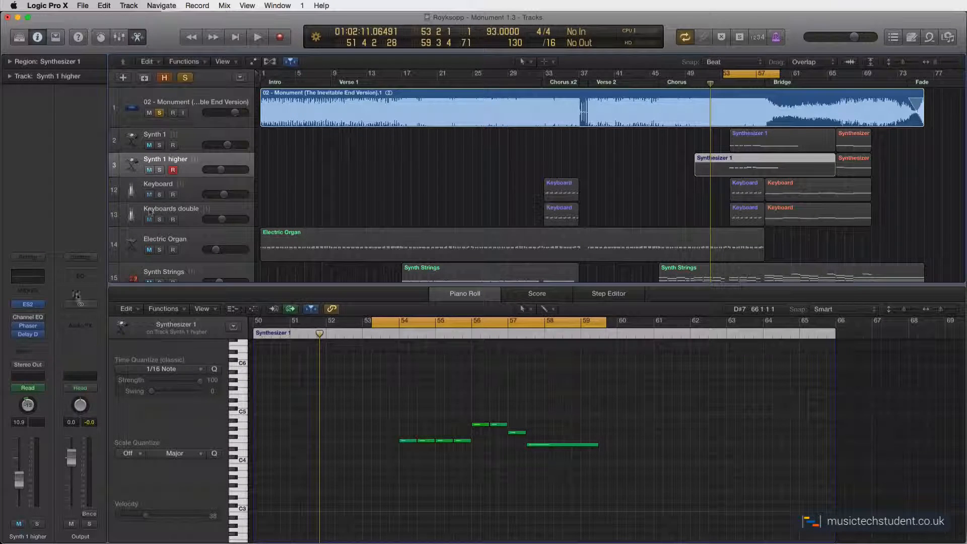
click(25, 326)
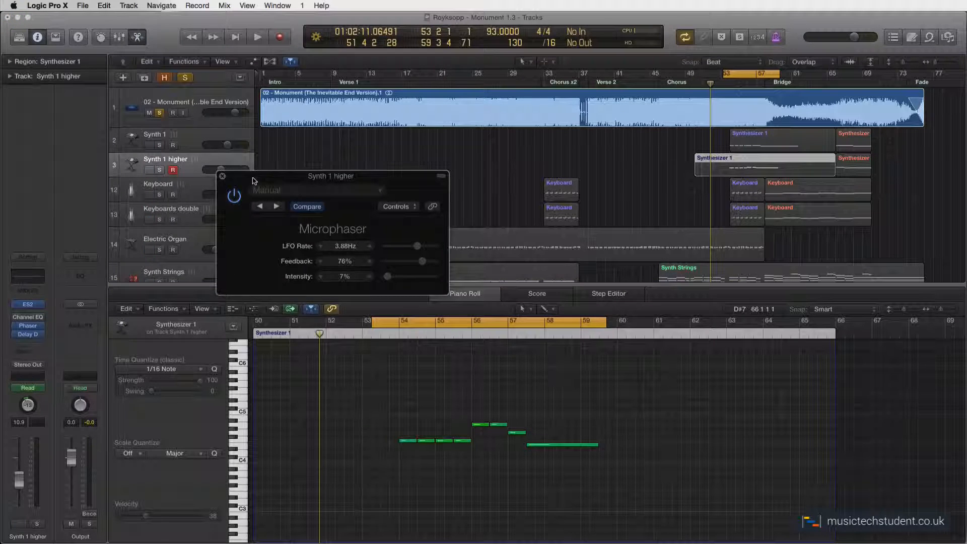
drag(253, 174, 351, 258)
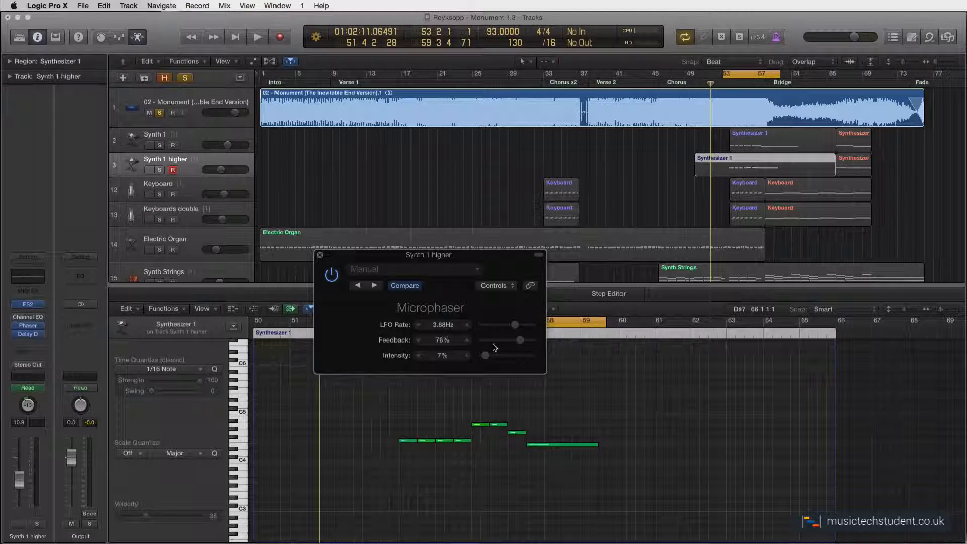
click(321, 257)
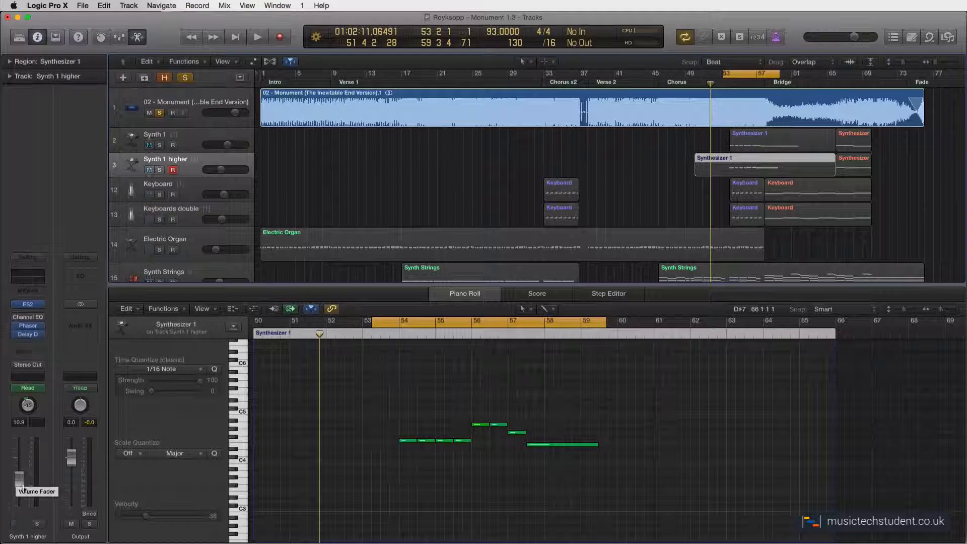
Compare the channel strip volume levels of the Synth 1 and Synth 1 higher tracks.
click(196, 139)
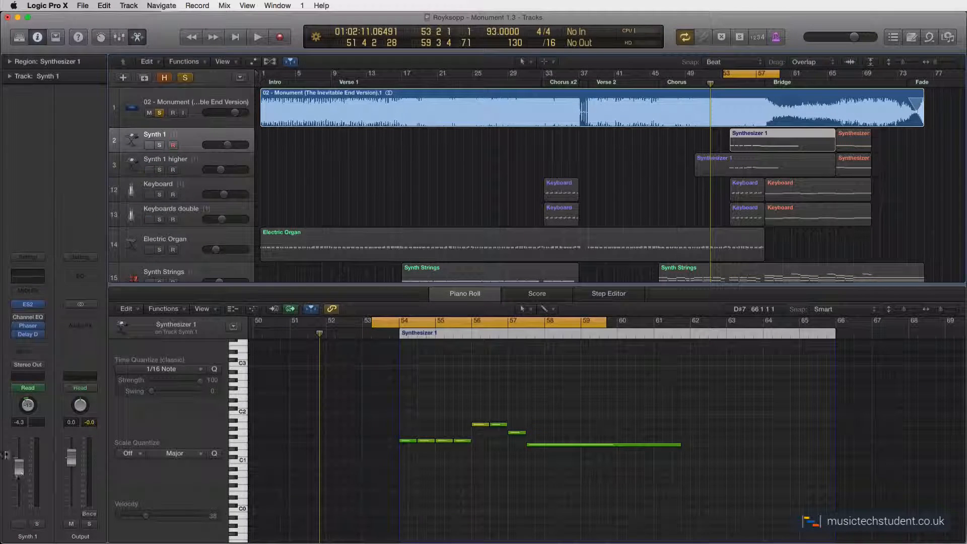
click(198, 175)
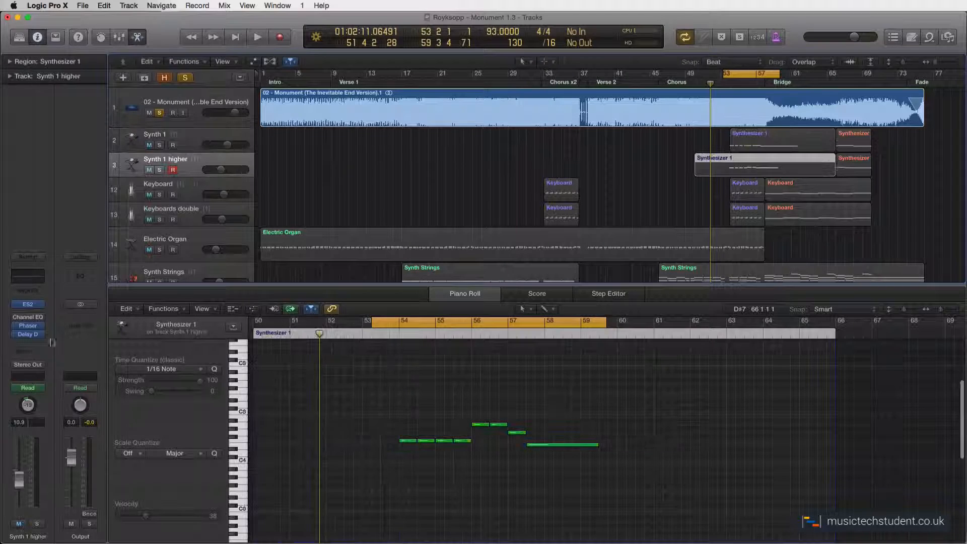
Inspect the Microphaser settings on the Synth 1 track, then close the plug-in.
click(201, 145)
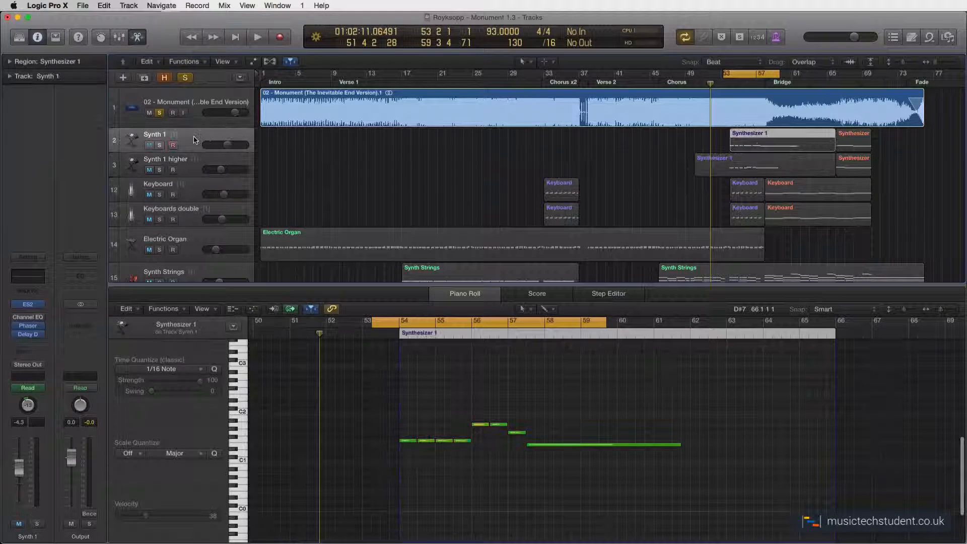
click(30, 328)
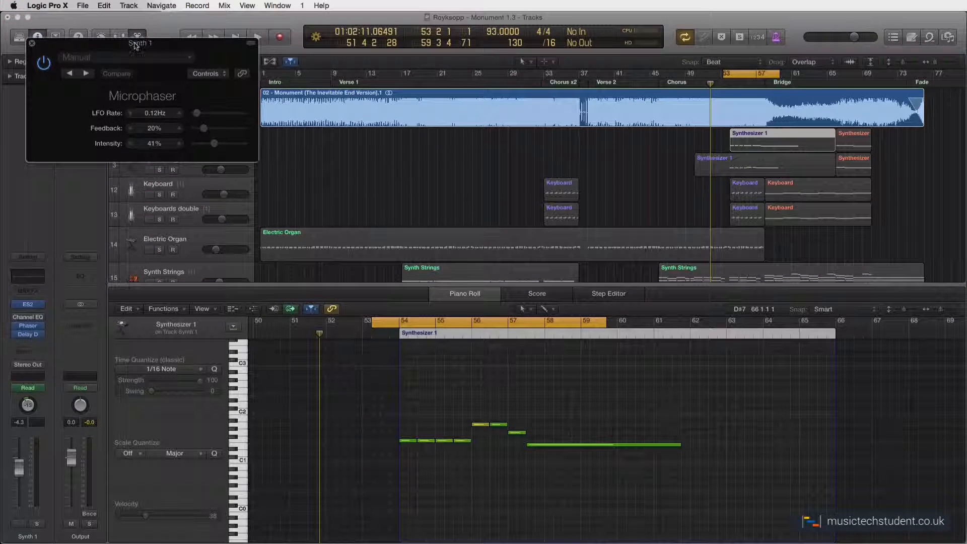
drag(139, 44, 432, 179)
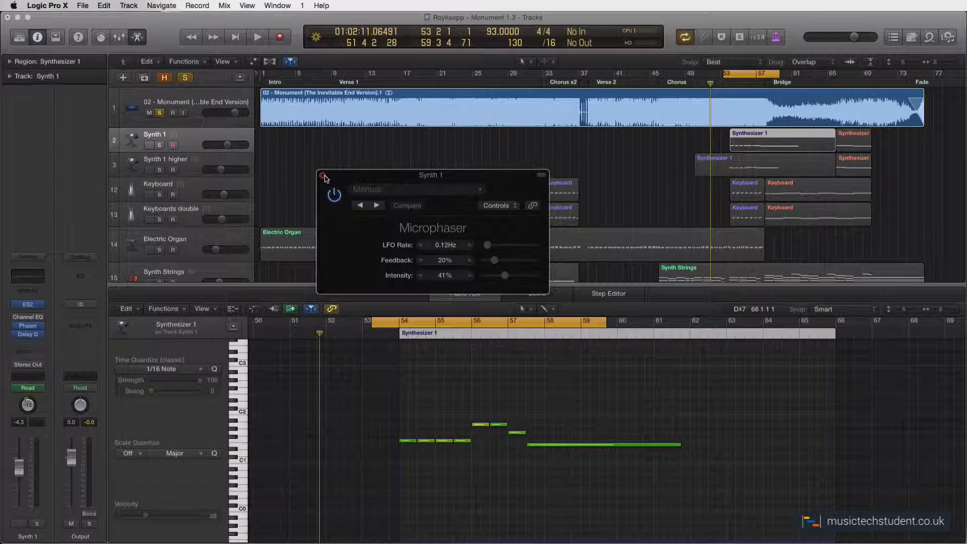
click(323, 176)
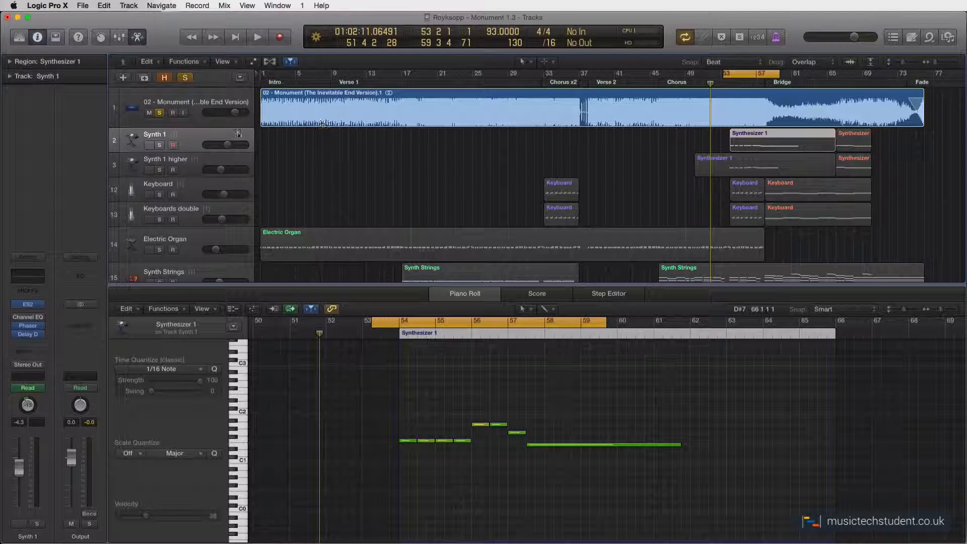
Show the track automation, examine the volume curves of Synth 1 and Synth 1 higher around the Bridge, then hide the automation.
key(a)
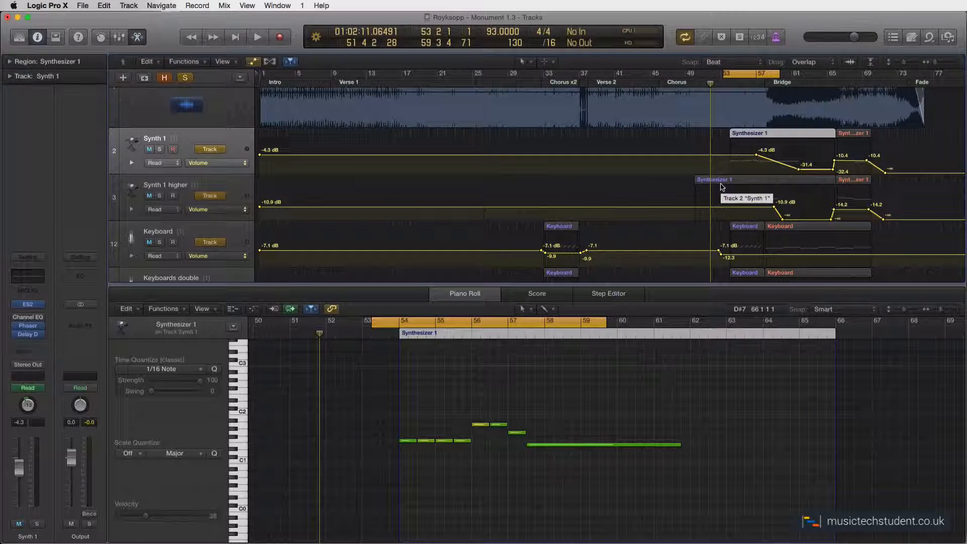
scroll(733, 180, down, 1)
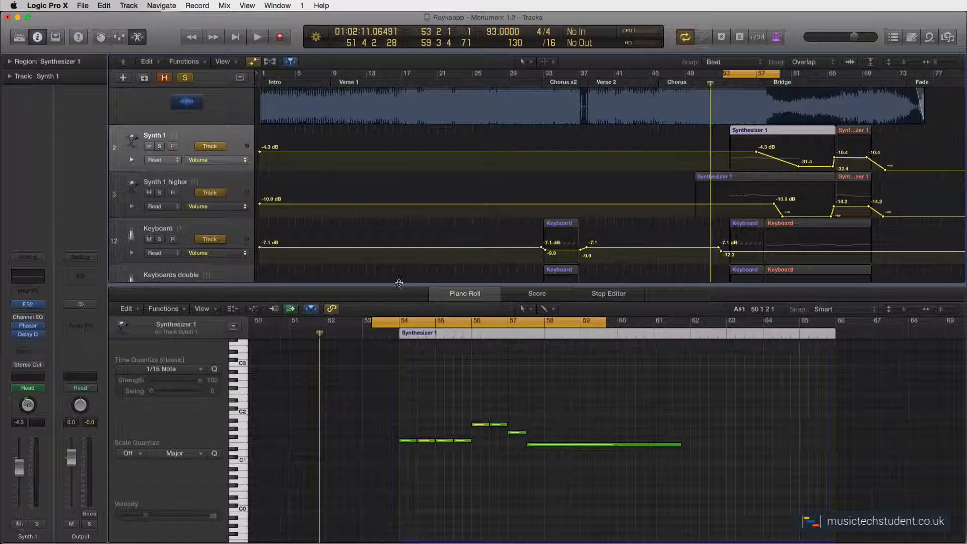
key(a)
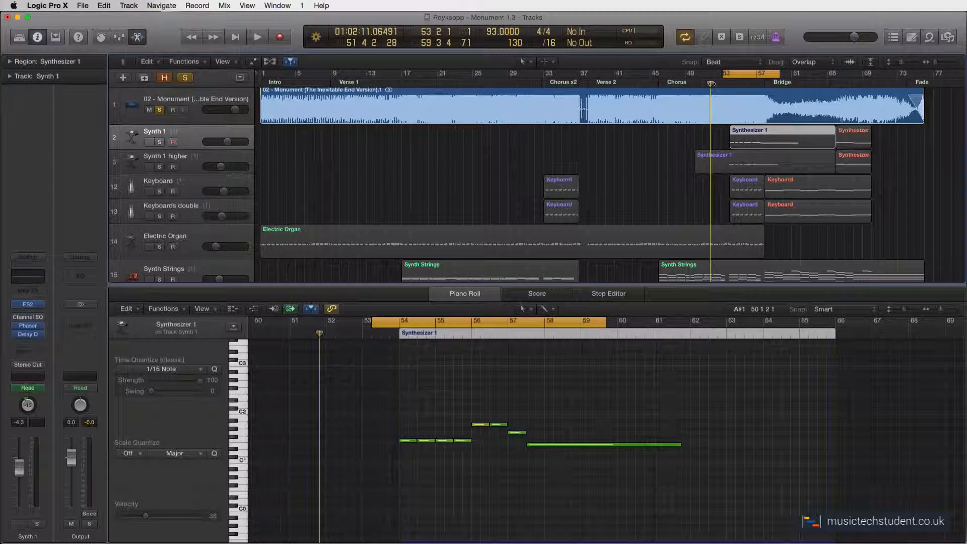
Listen to the soloed original Monument recording up to the start of the Bridge, then stop playback.
key(space)
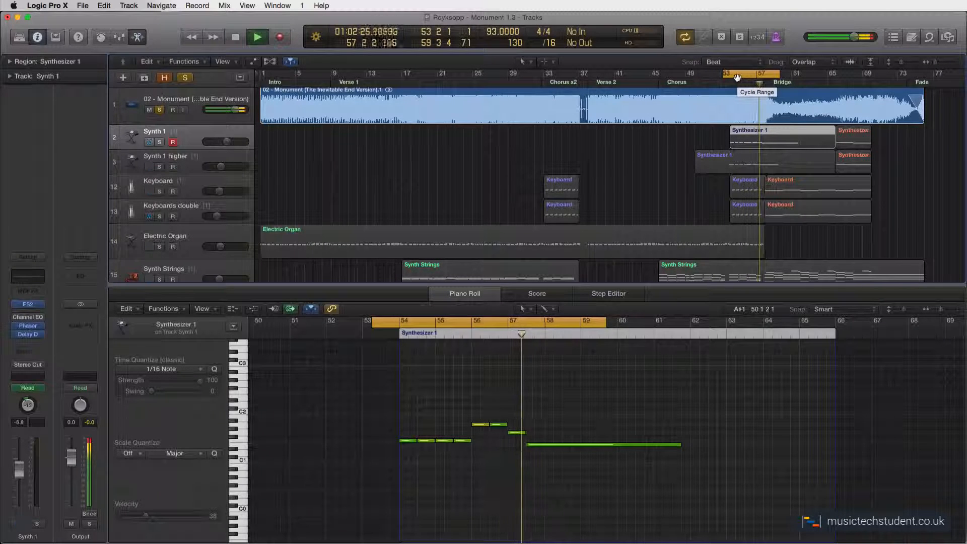
key(space)
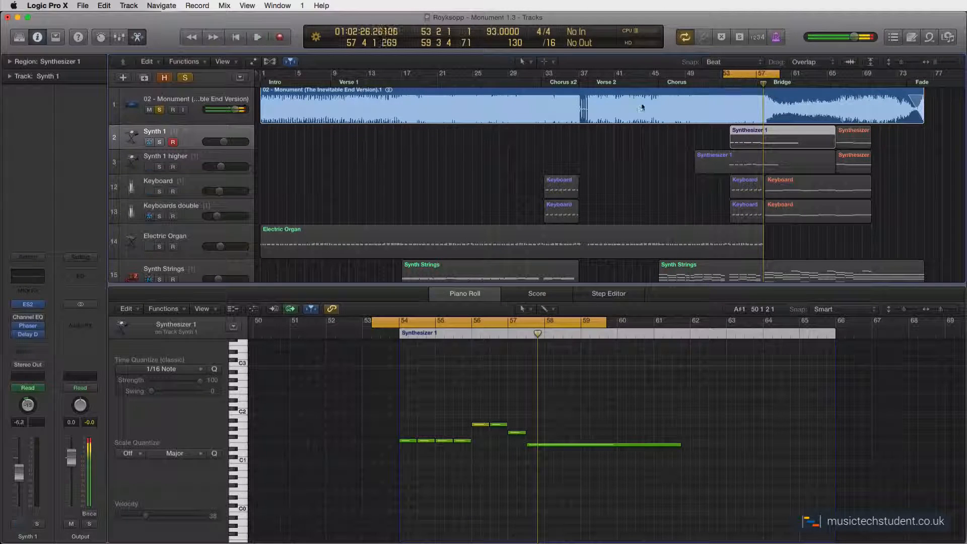
Unsolo and mute the original Monument recording, then play the recreated parts from bar 53 into the Bridge and stop.
click(158, 109)
click(149, 110)
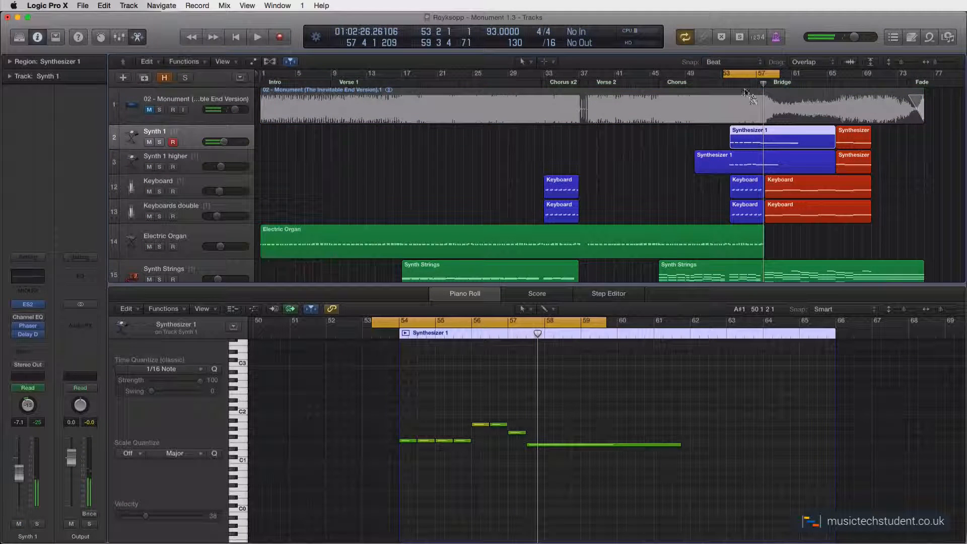
click(722, 83)
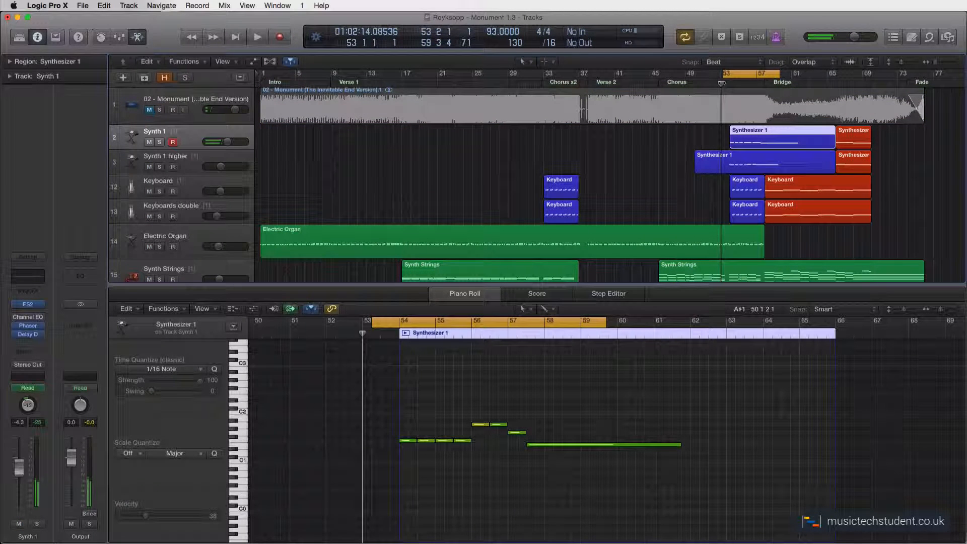
key(space)
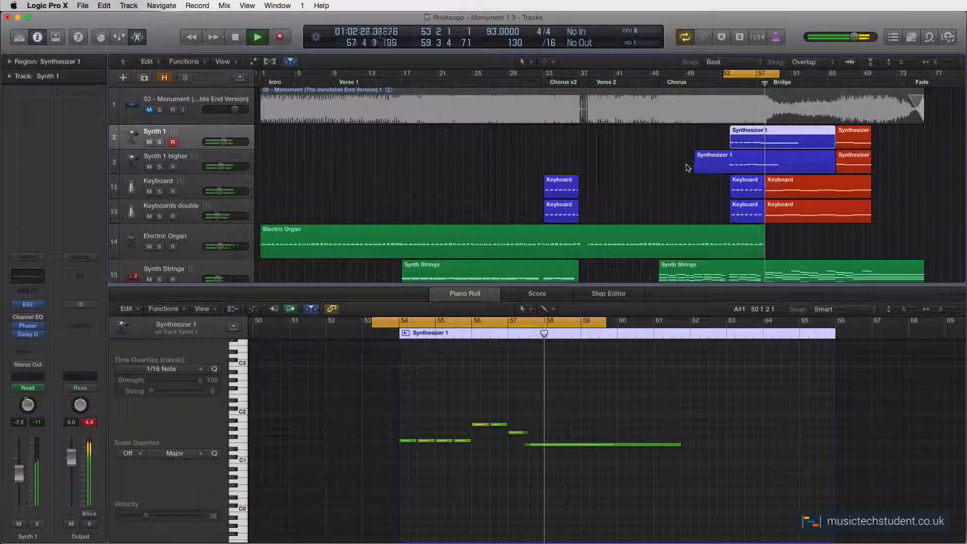
key(space)
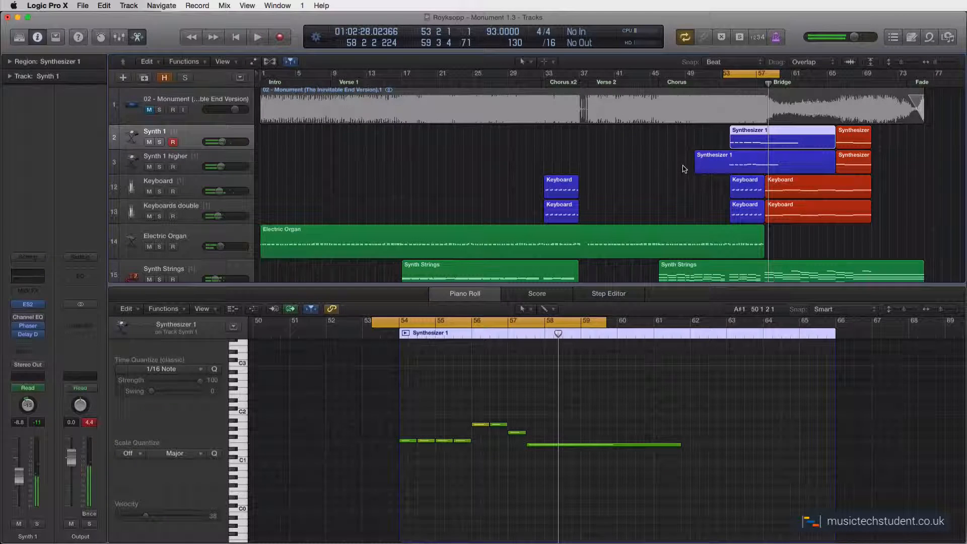